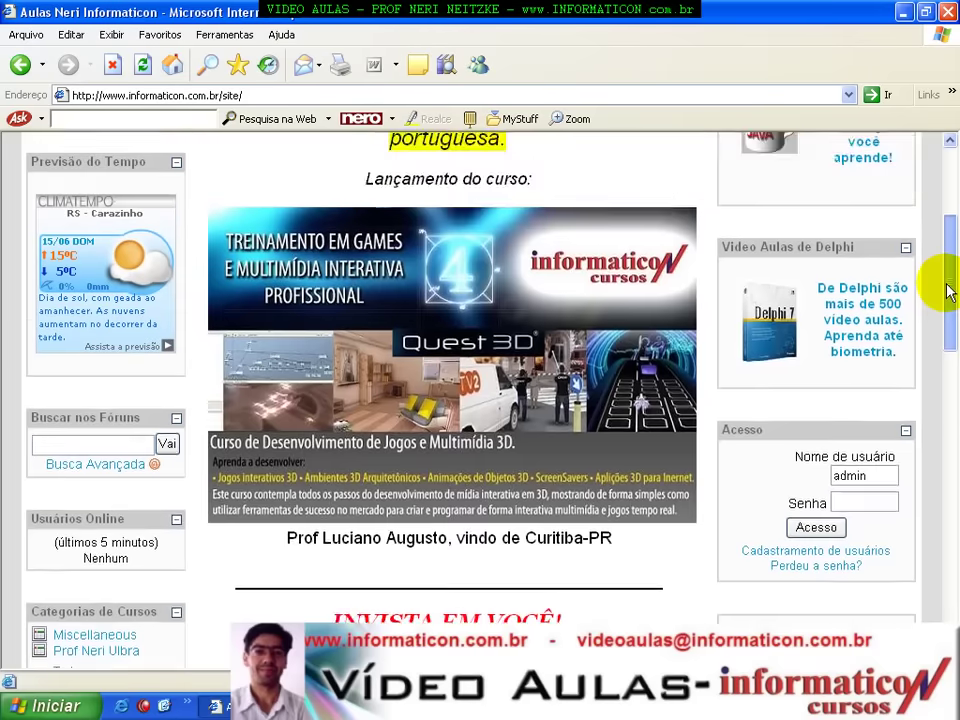
pyautogui.click(358, 95)
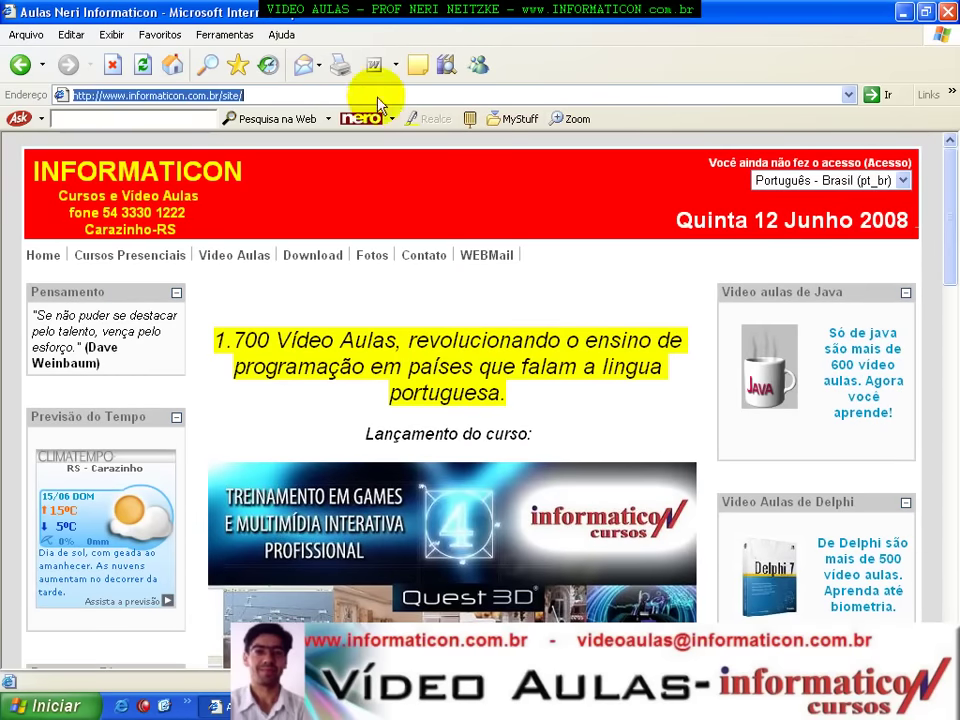
pyautogui.write('w')
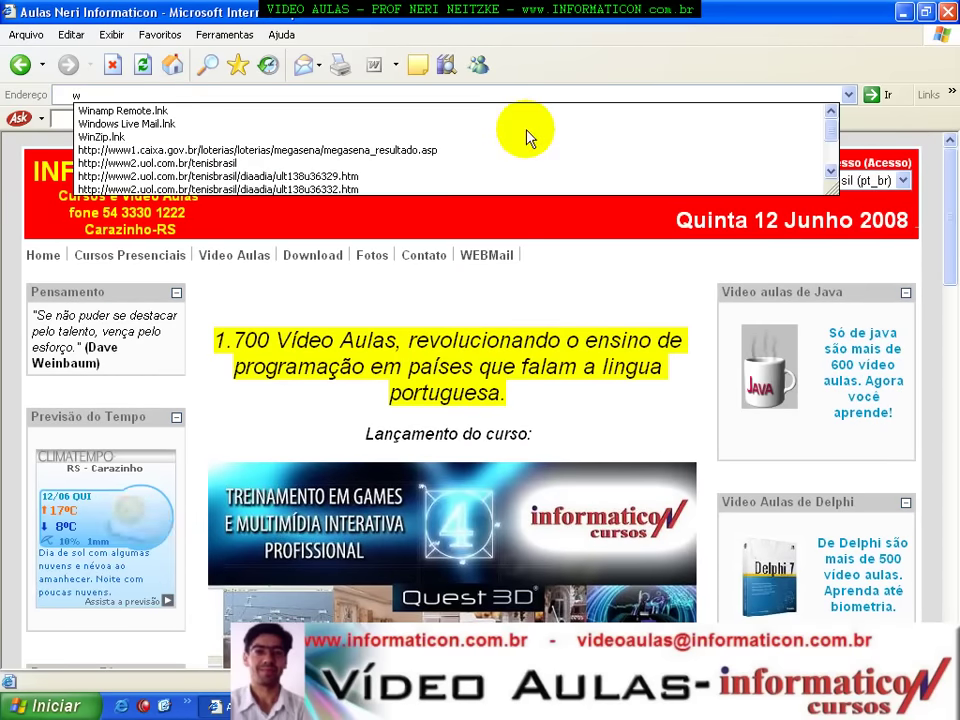
pyautogui.write('ww.quest')
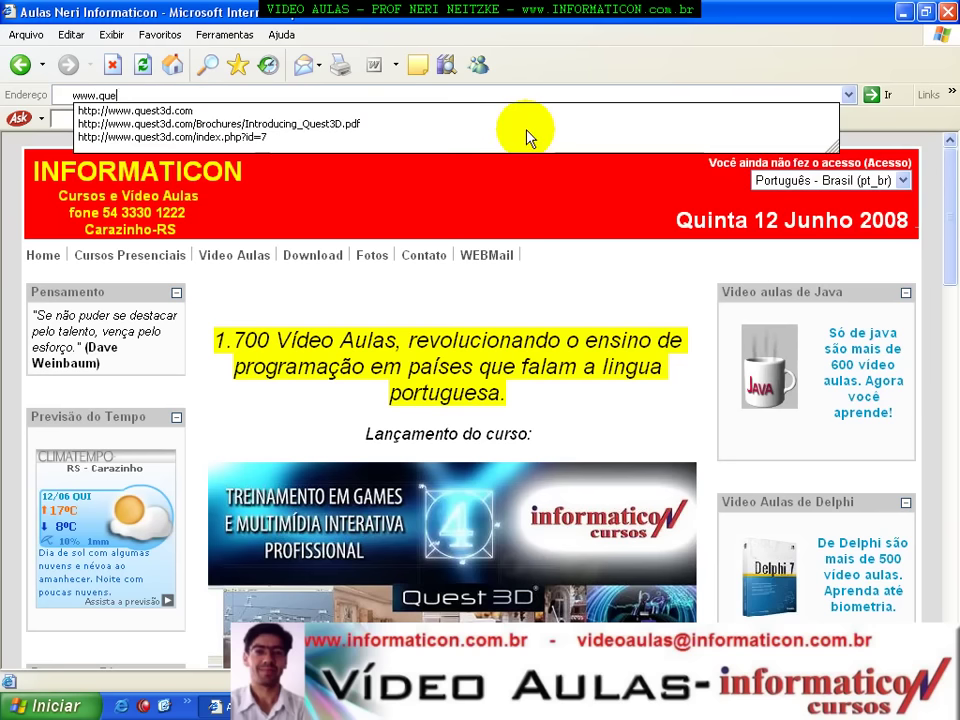
pyautogui.write('3d.com')
pyautogui.press('Return')
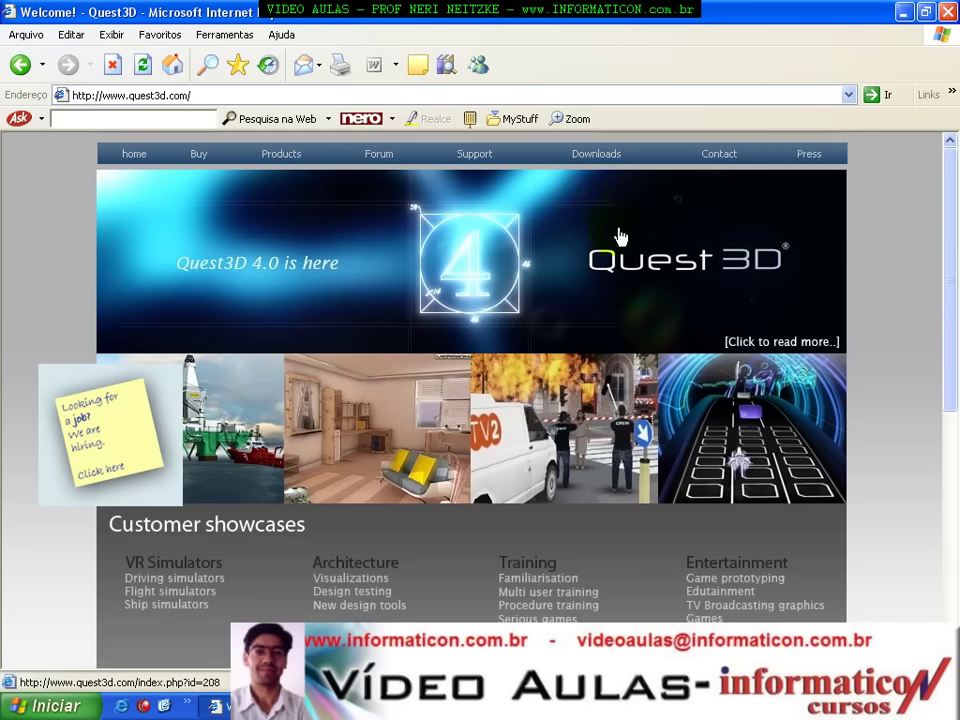
# Open the Quest3D Demo version page from the site's downloads section.
pyautogui.click(607, 156)
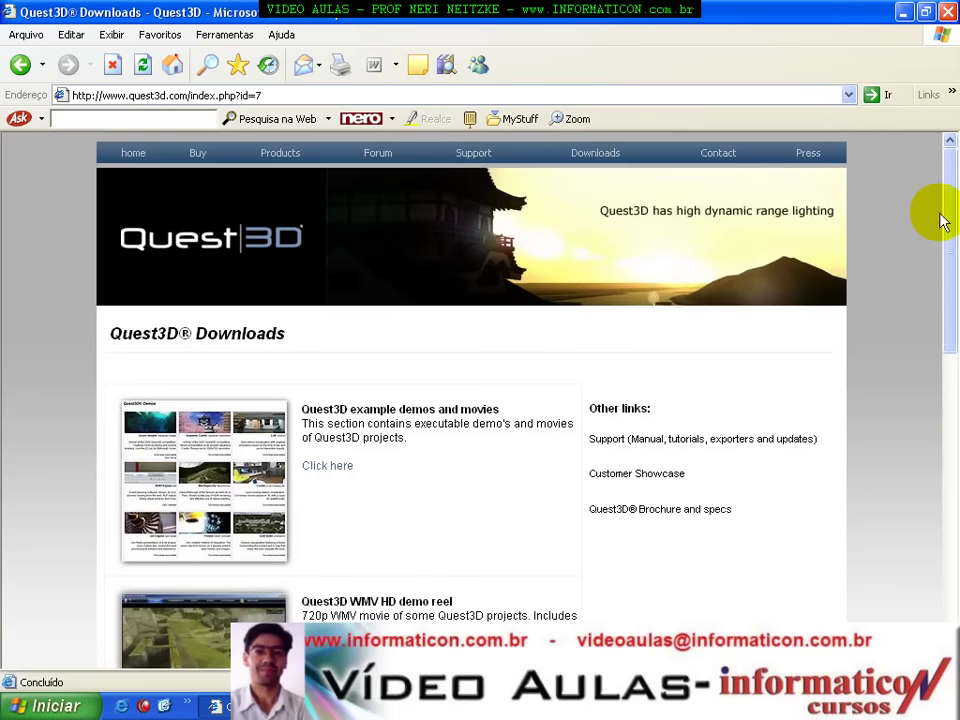
pyautogui.moveTo(946, 165); pyautogui.dragTo(943, 313)
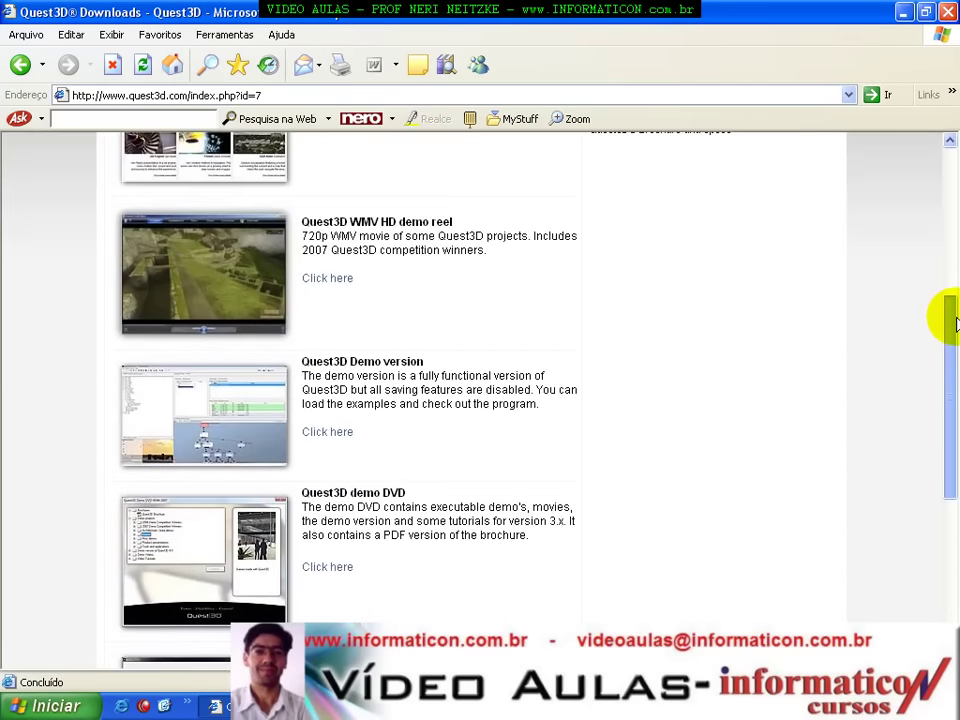
pyautogui.click(328, 433)
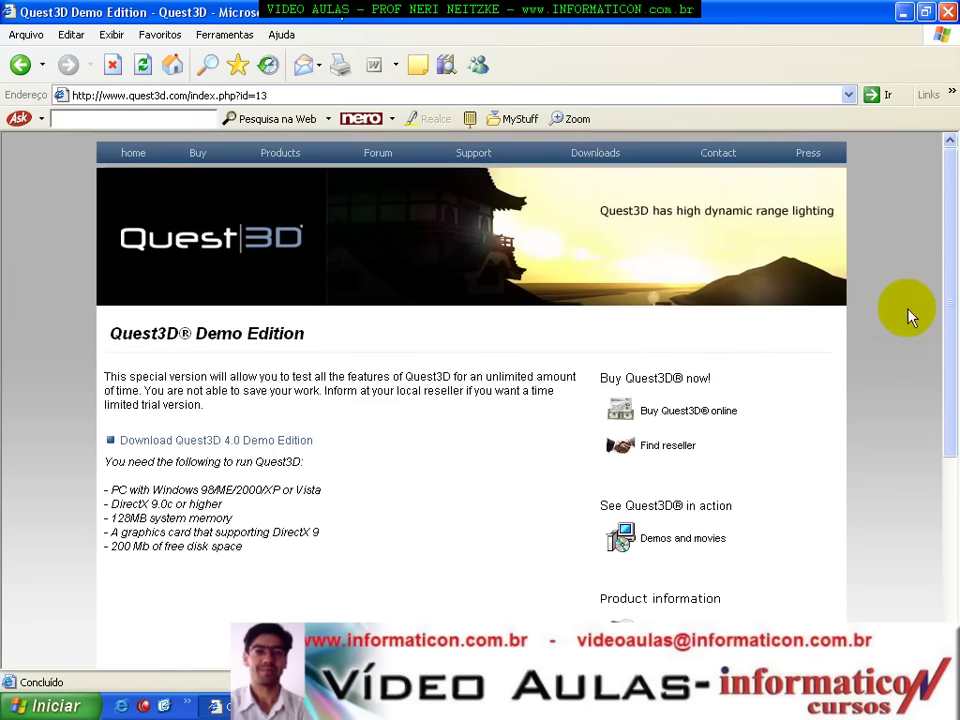
# Download the Quest3D 4.0 Demo Edition, choosing to save the file instead of running it.
pyautogui.moveTo(954, 313)
pyautogui.mouseDown()
pyautogui.moveTo(951, 392)
pyautogui.moveTo(951, 336)
pyautogui.mouseUp()
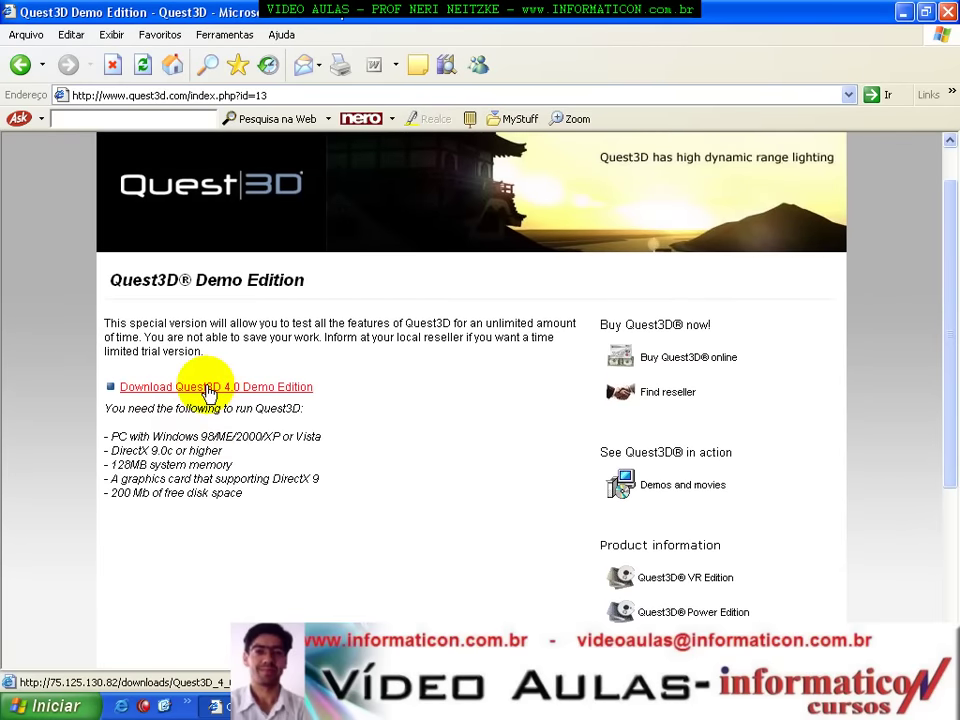
pyautogui.click(207, 390)
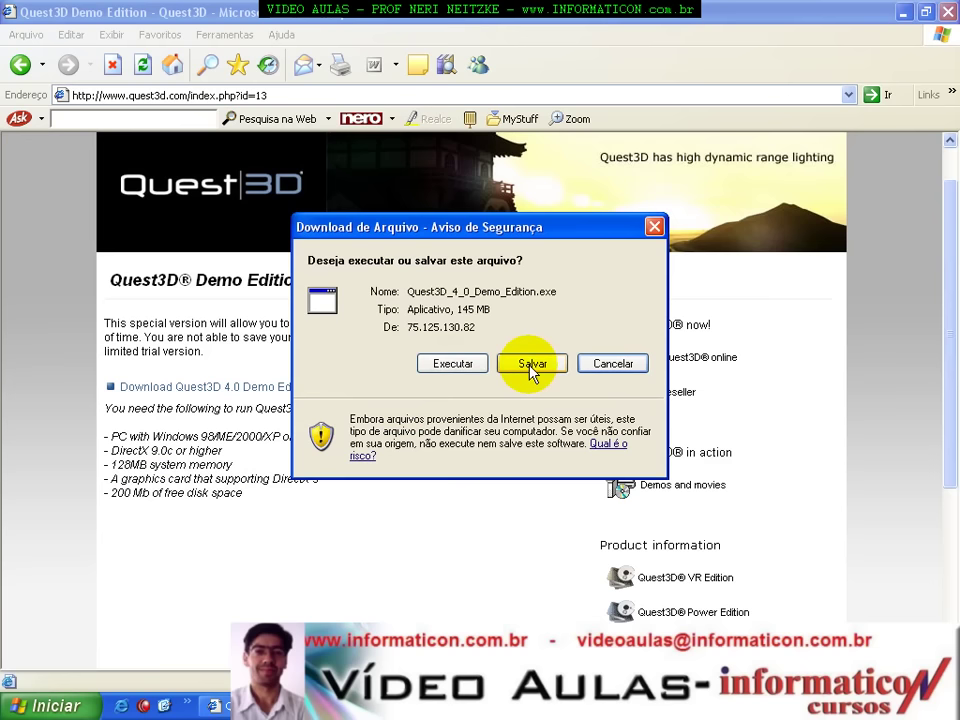
pyautogui.click(531, 364)
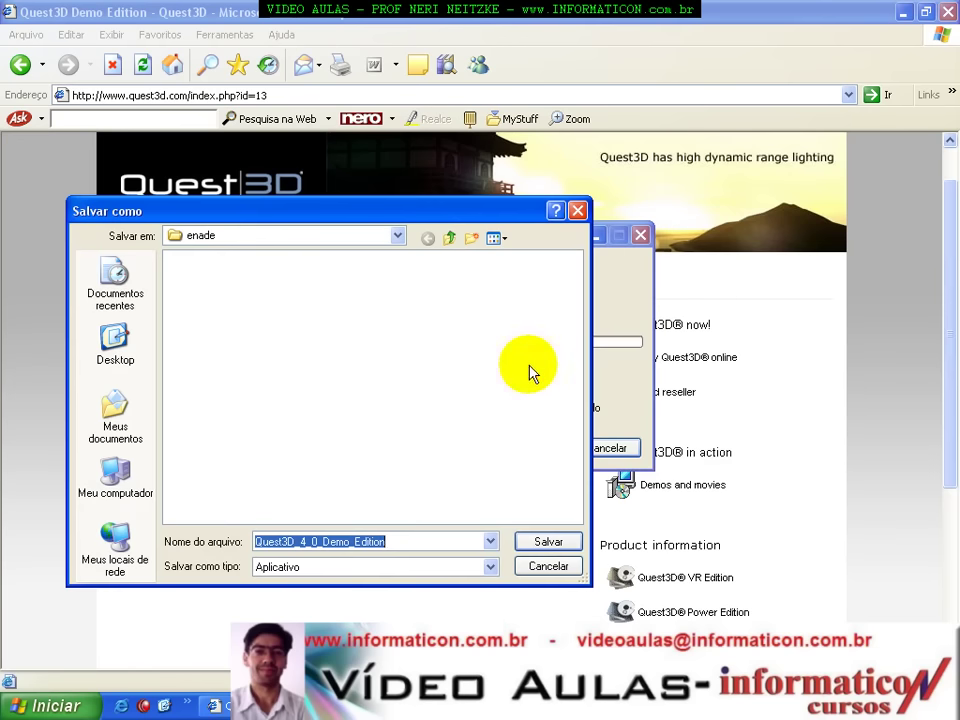
# Create a folder named quest3 on local disk C: and open it as the save location.
pyautogui.click(453, 245)
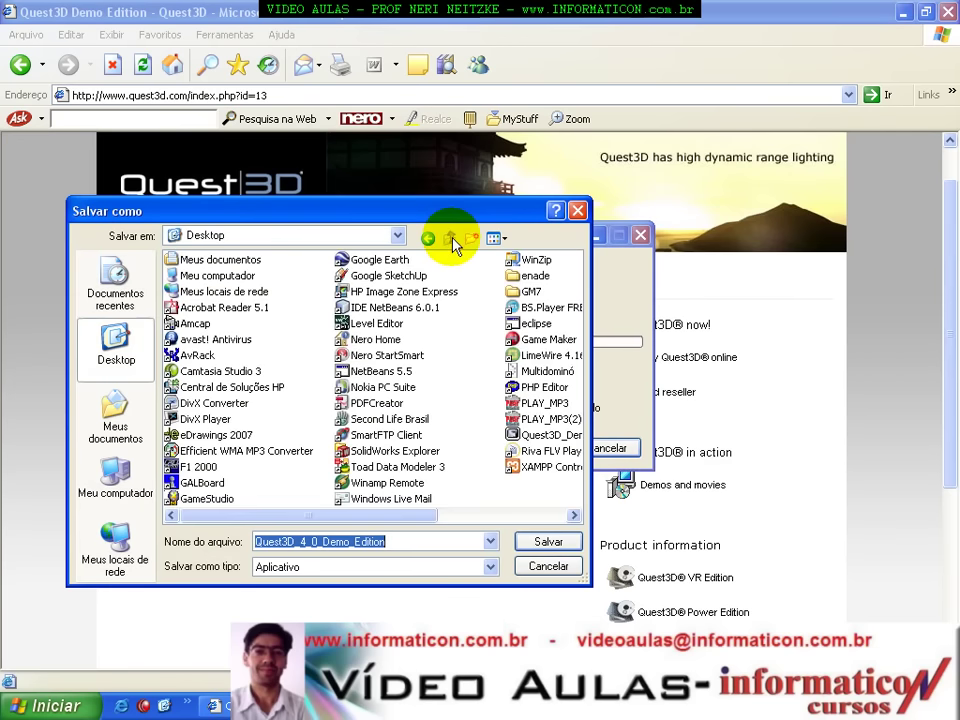
pyautogui.doubleClick(205, 259)
pyautogui.doubleClick(205, 275)
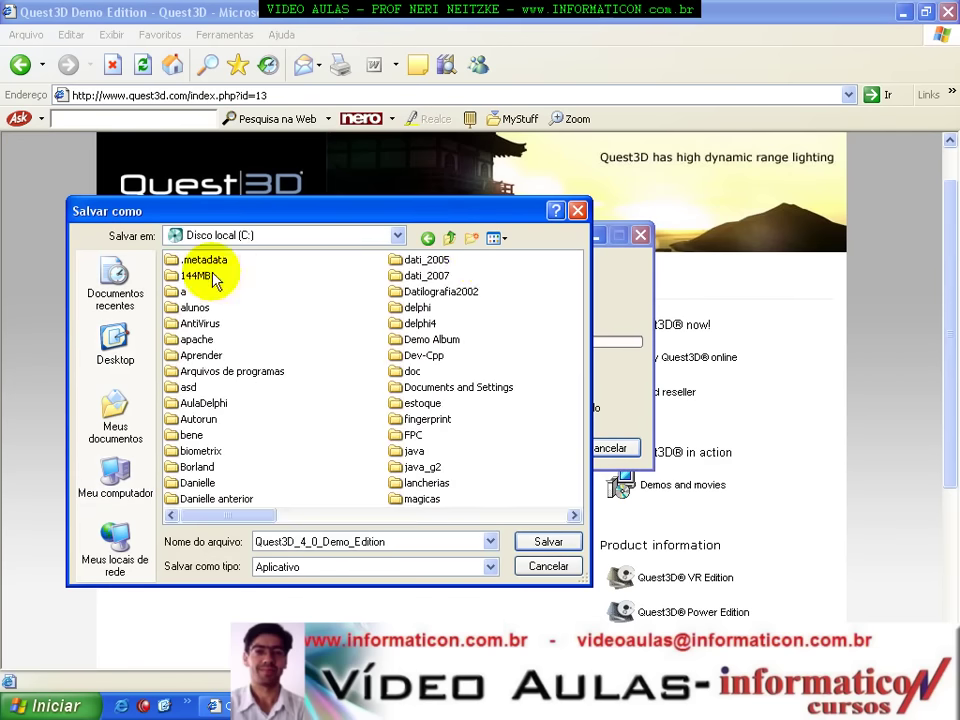
pyautogui.click(471, 238)
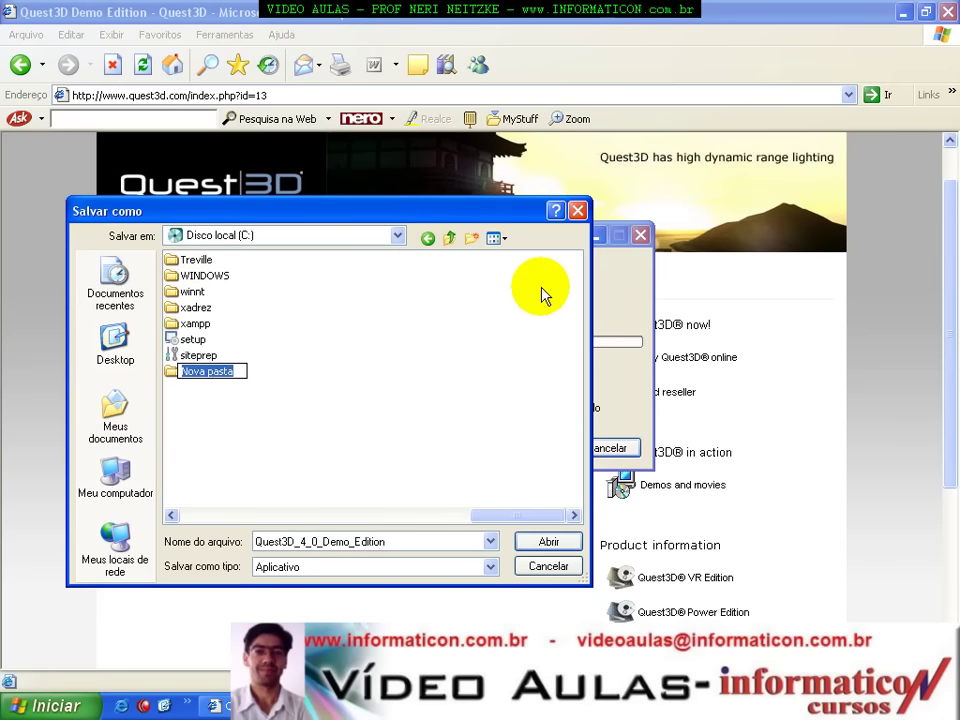
pyautogui.write('quest3')
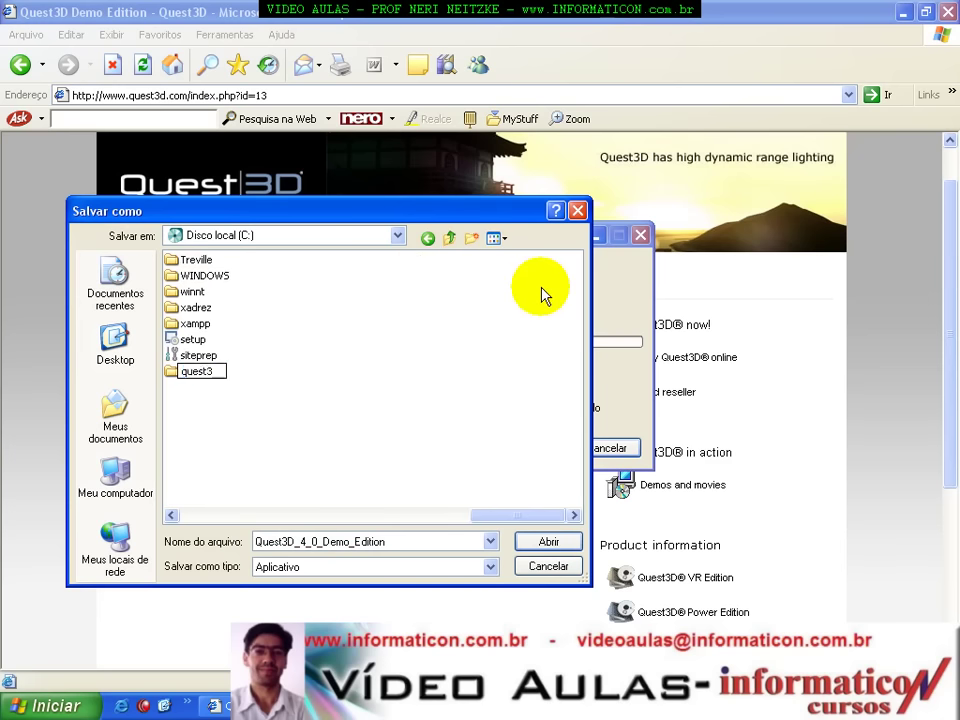
pyautogui.press('Return')
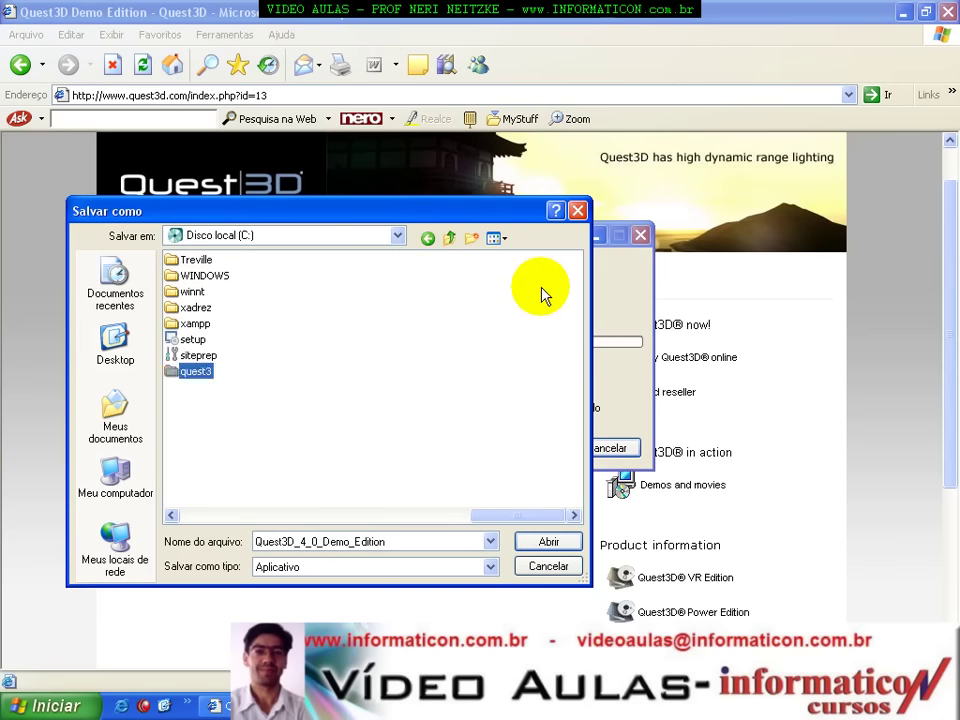
pyautogui.press('Return')
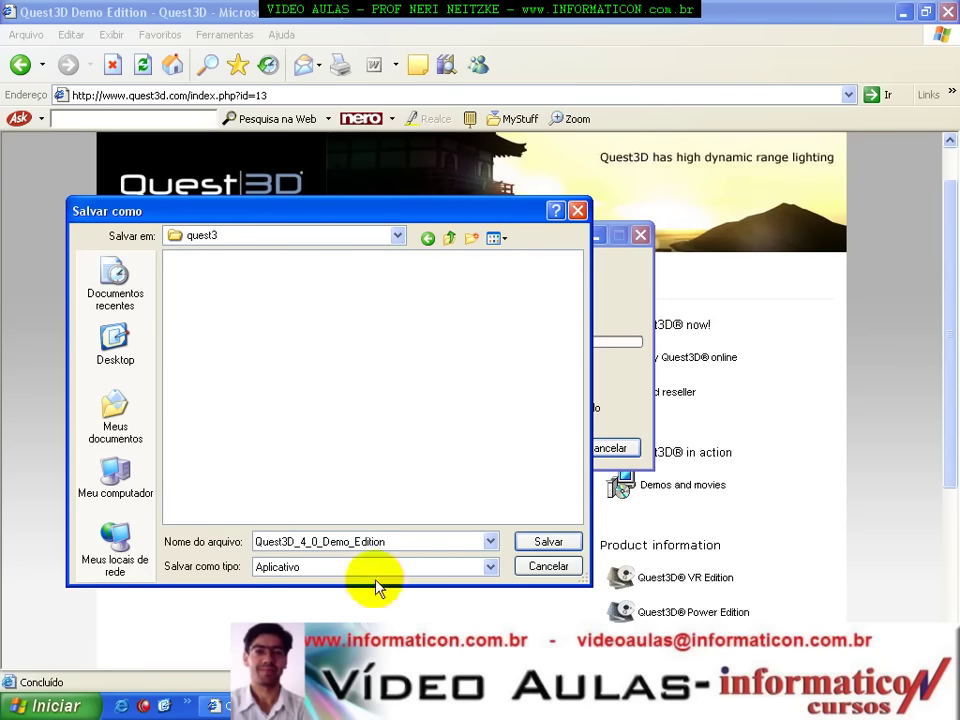
# Save the installer in the quest3 folder under the name Quest3D_4_0_Demo_Edition.
pyautogui.doubleClick(392, 542)
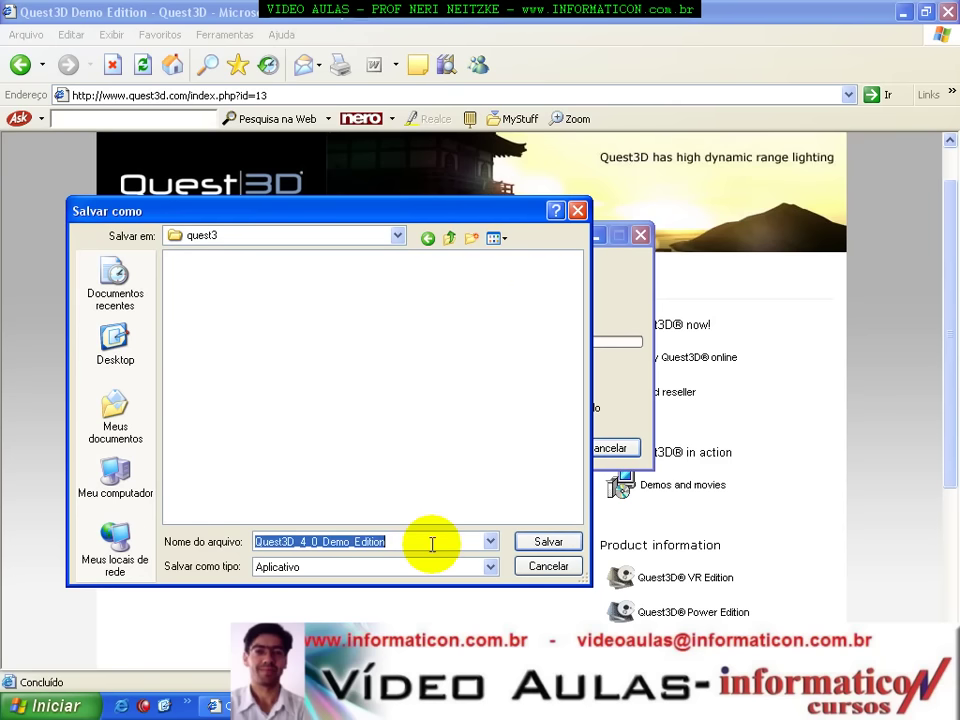
pyautogui.click(545, 542)
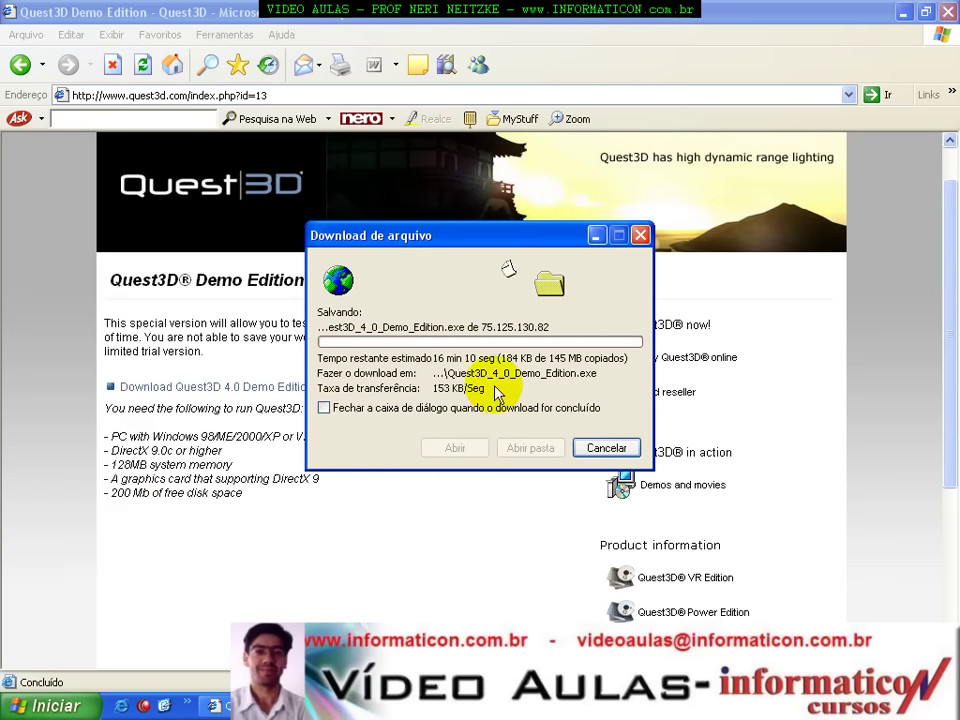
pyautogui.moveTo(522, 240); pyautogui.dragTo(470, 308)
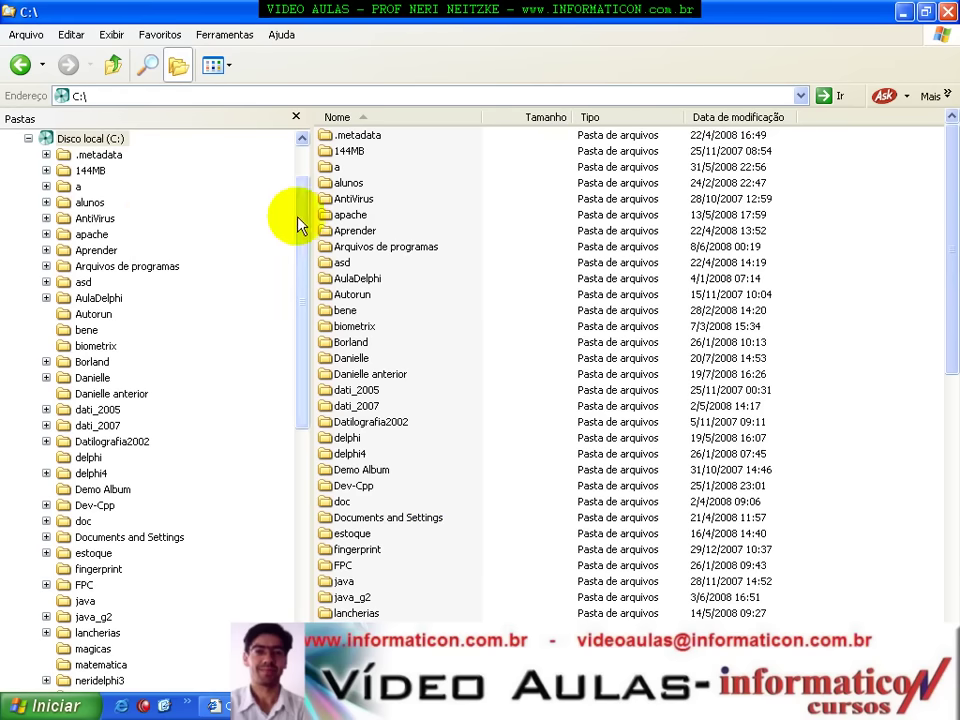
# Show the contents of the C:\quest3 folder in the file explorer.
pyautogui.moveTo(298, 225); pyautogui.dragTo(301, 335)
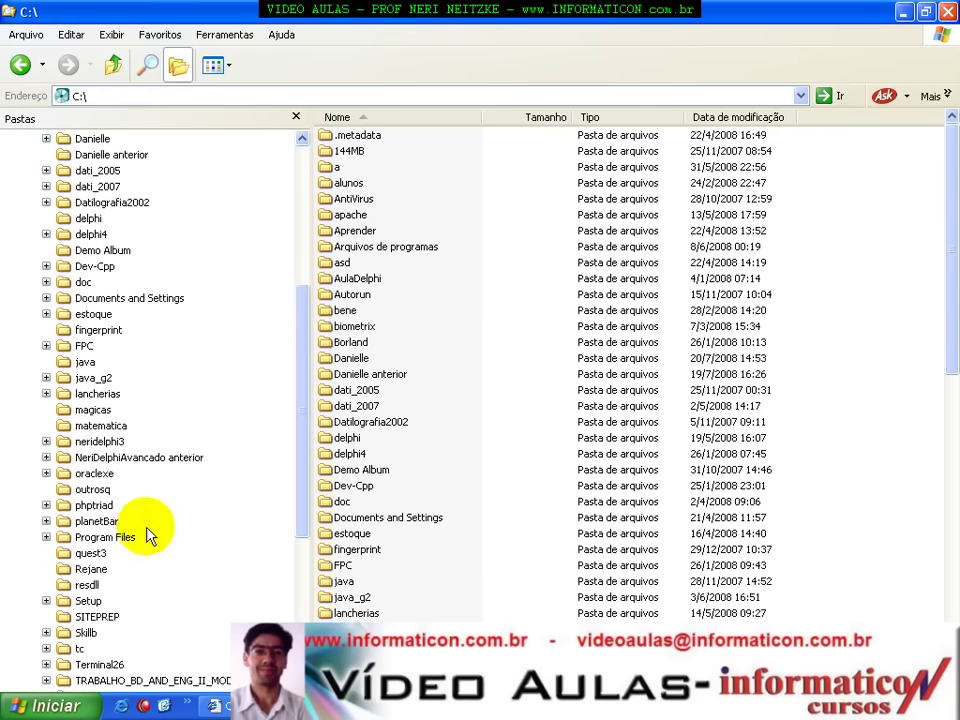
pyautogui.click(90, 553)
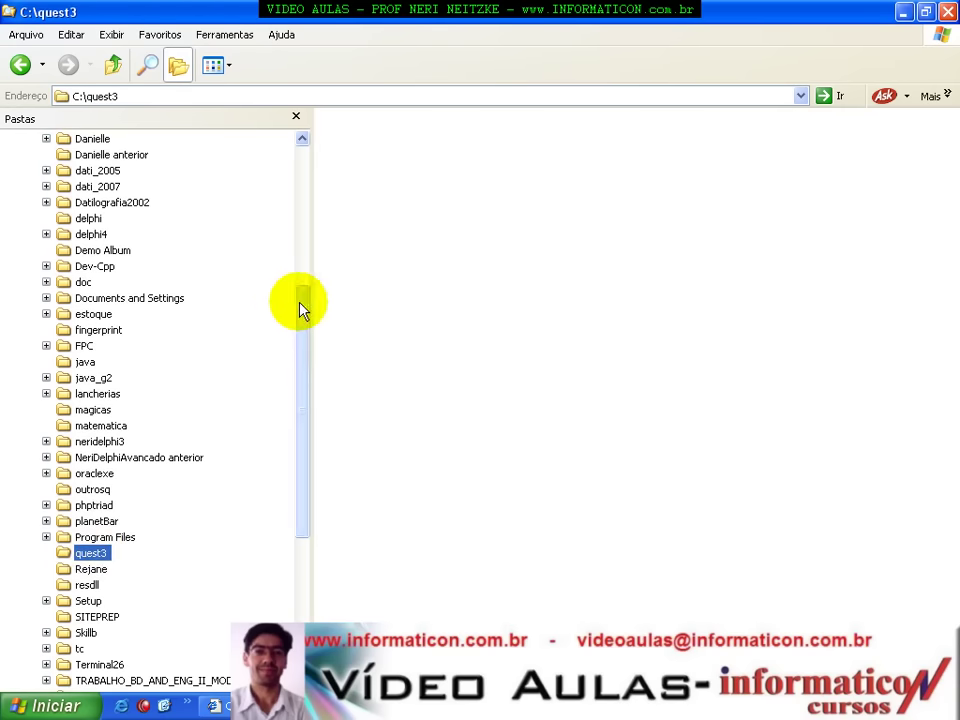
pyautogui.moveTo(300, 311); pyautogui.dragTo(311, 150)
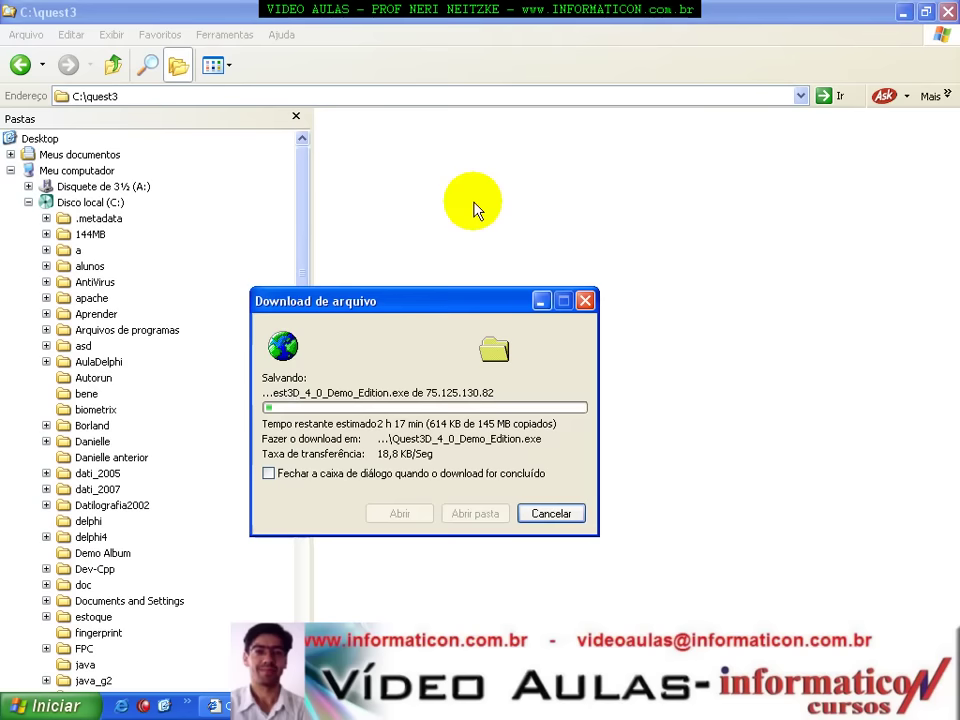
pyautogui.moveTo(392, 321); pyautogui.dragTo(450, 229)
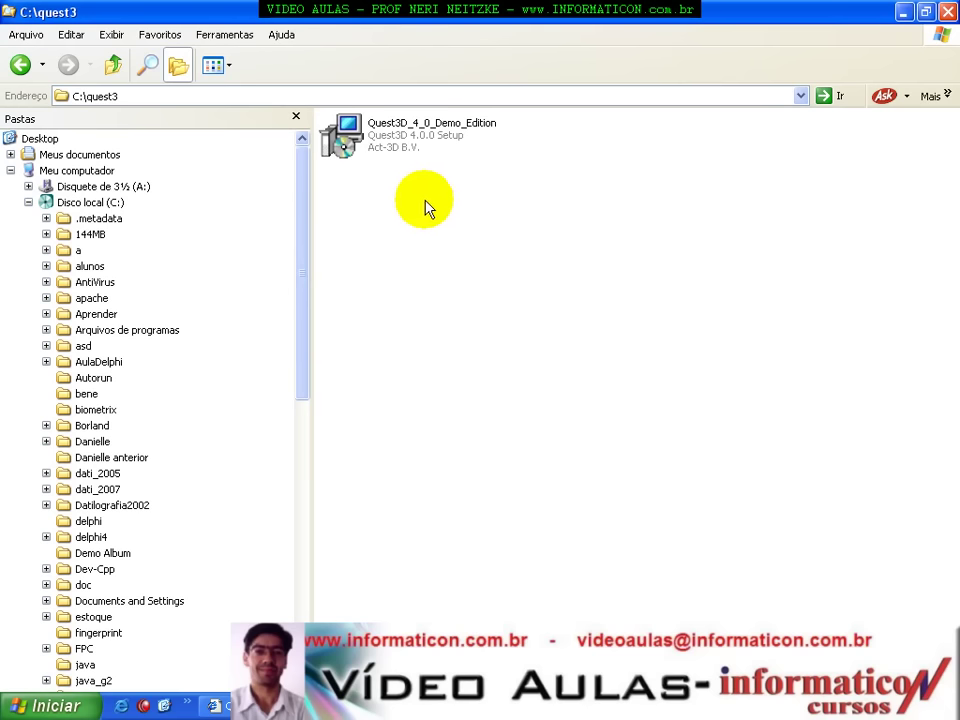
# Run the Quest3D_4_0_Demo_Edition setup and install it in C:\Arquivos de programas\Quest3D\Quest3D 4.0.0 with a desktop icon.
pyautogui.doubleClick(397, 143)
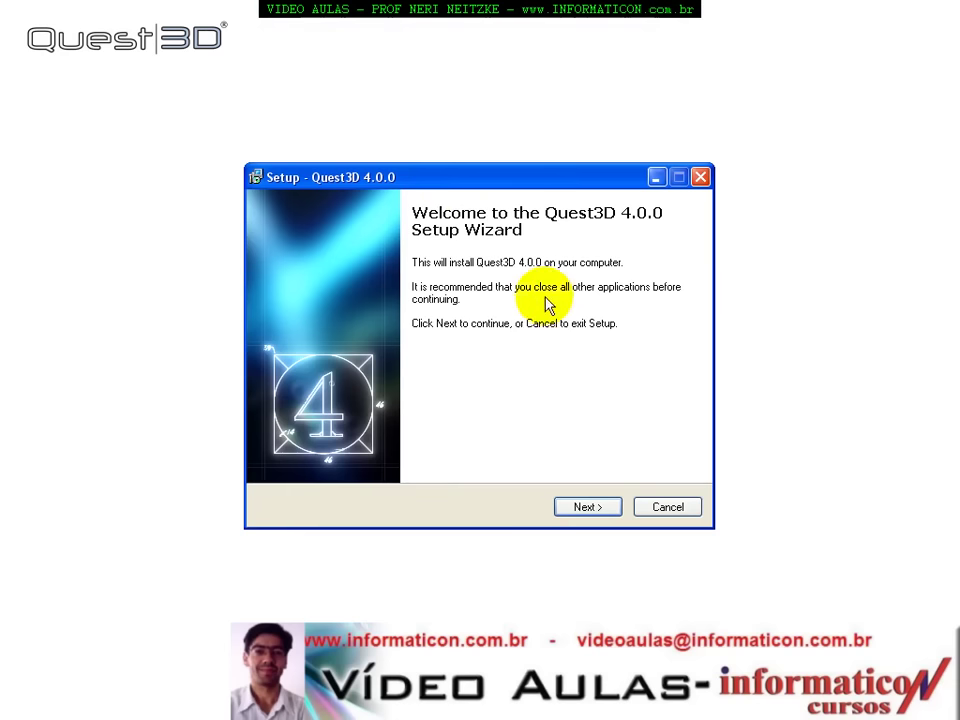
pyautogui.click(585, 508)
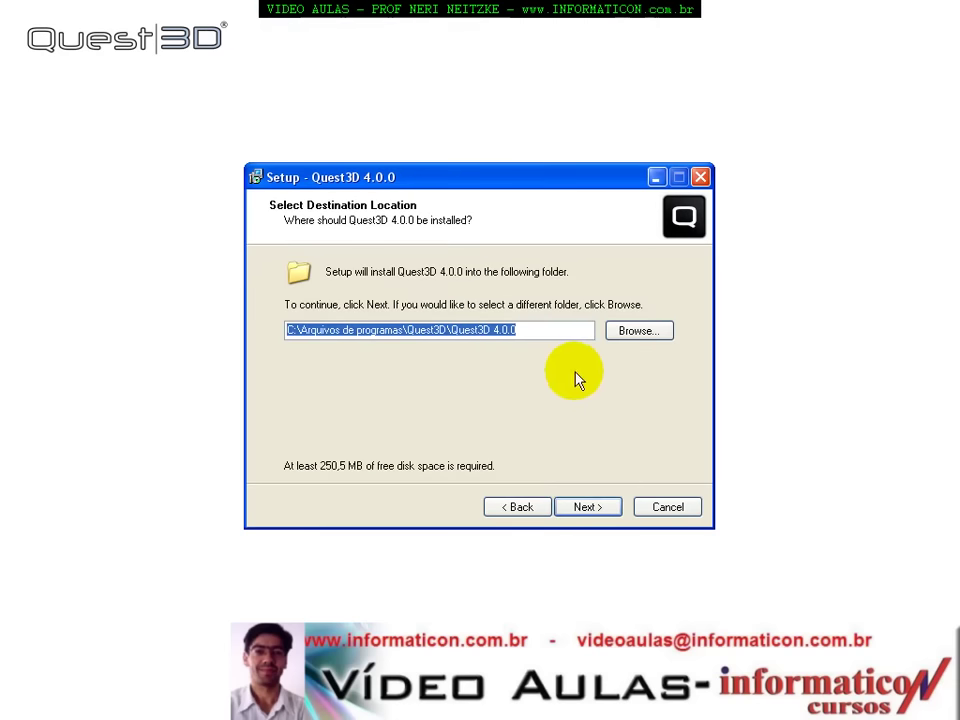
pyautogui.click(582, 508)
pyautogui.click(587, 506)
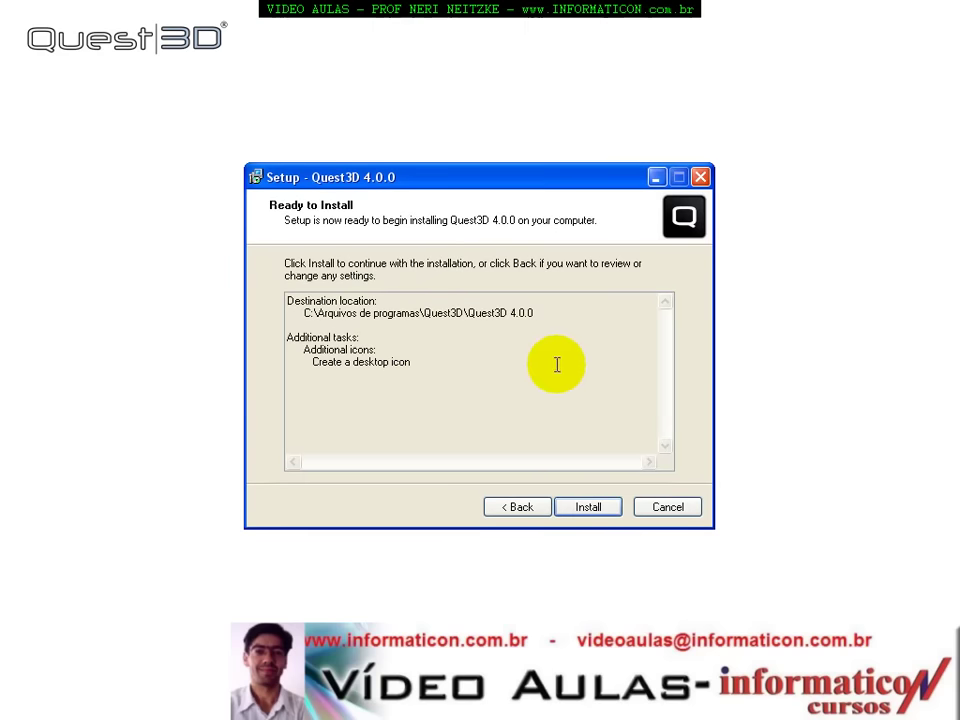
pyautogui.click(594, 510)
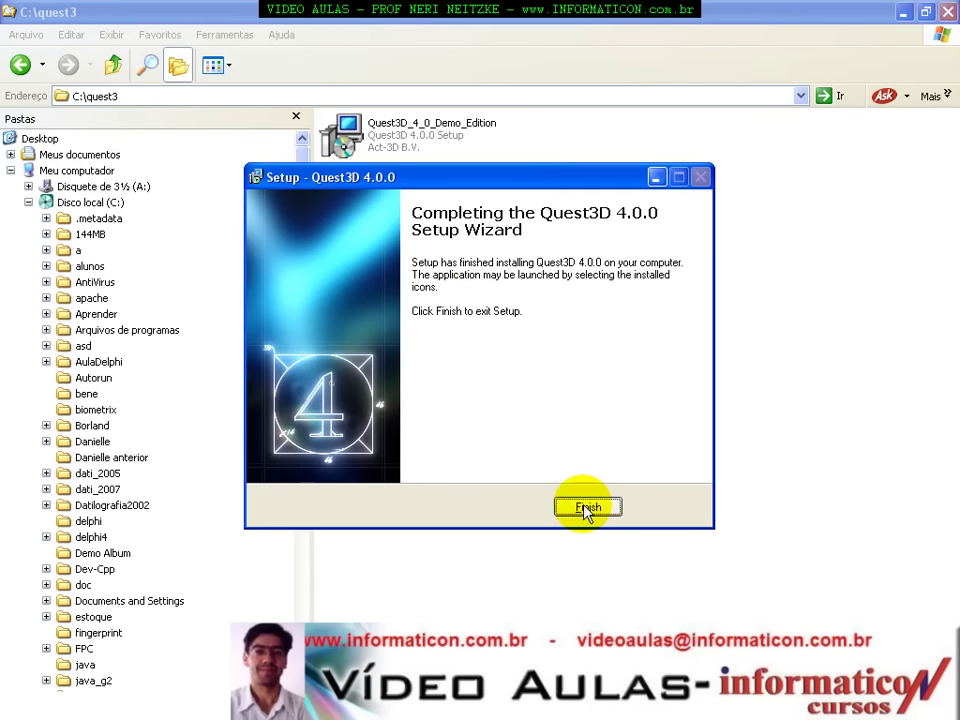
pyautogui.click(587, 508)
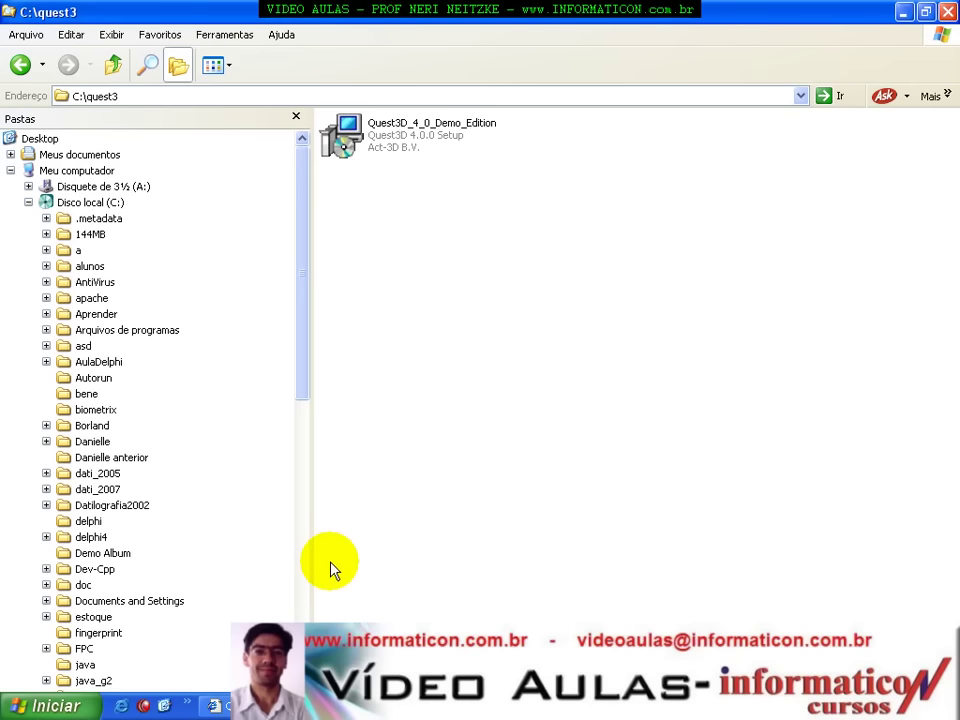
# Sort the list of all installed programs by name.
pyautogui.click(55, 706)
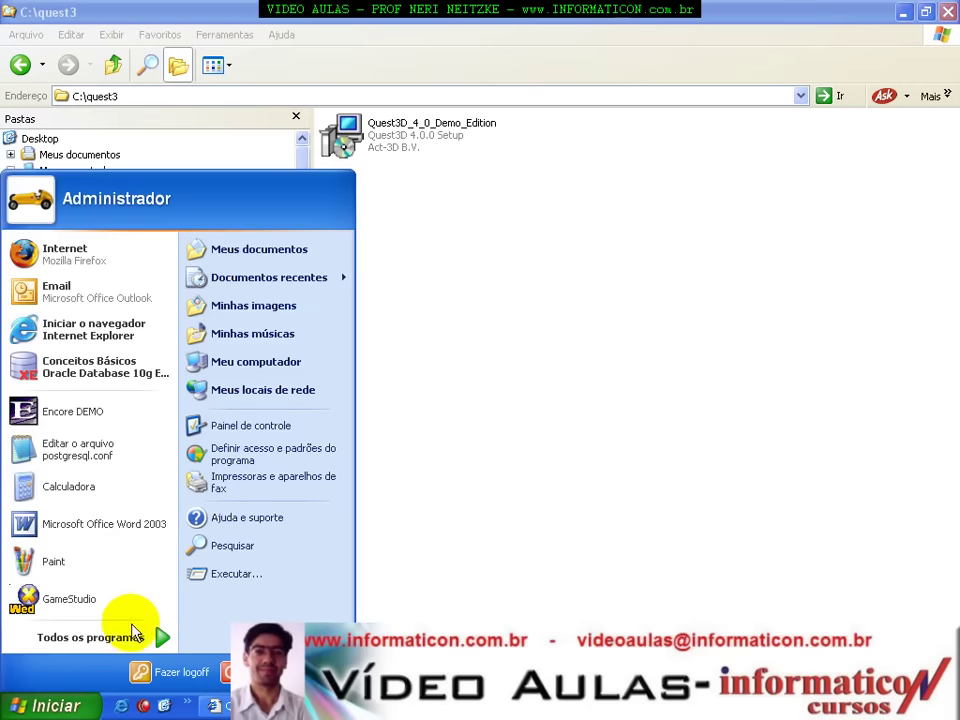
pyautogui.moveTo(138, 636)
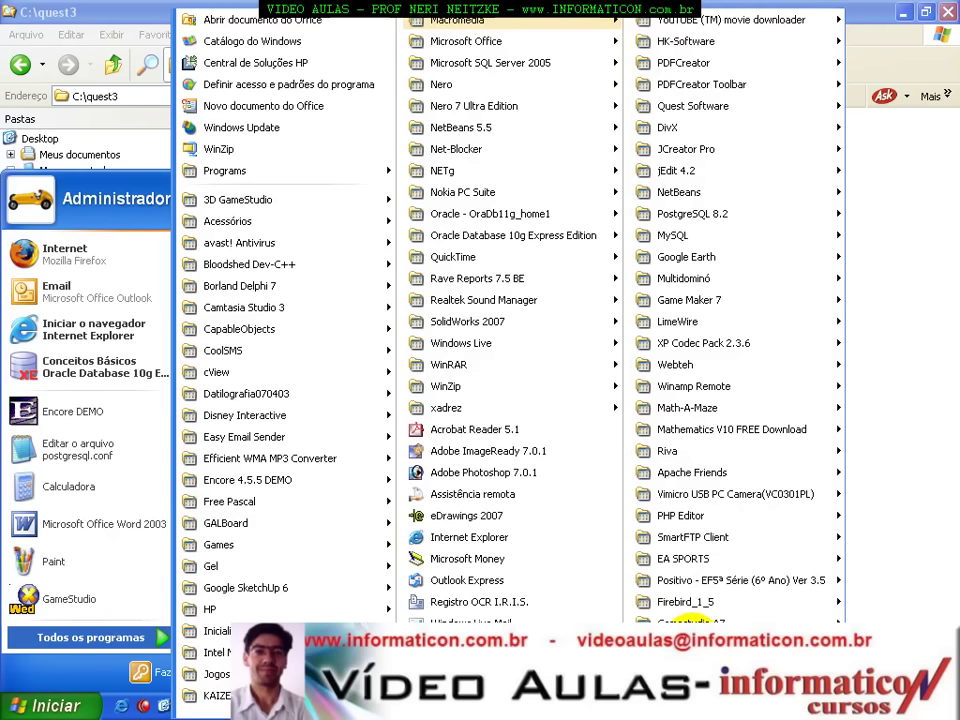
pyautogui.rightClick(494, 148)
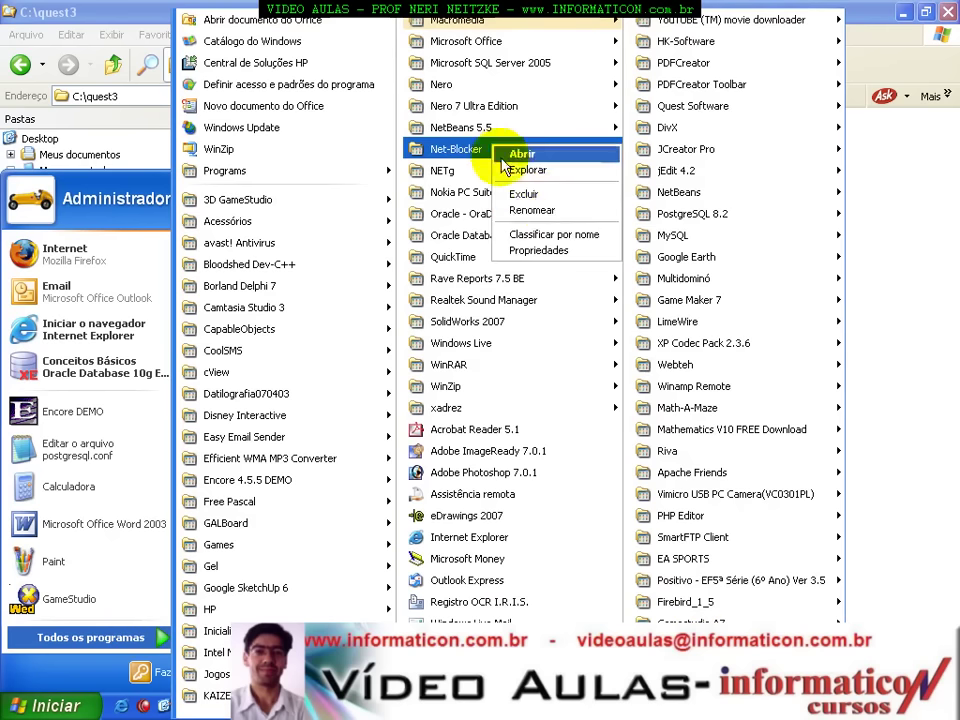
pyautogui.click(567, 237)
# Launch Quest3D 4.0.0 from its Quest3D program group.
pyautogui.moveTo(560, 368)
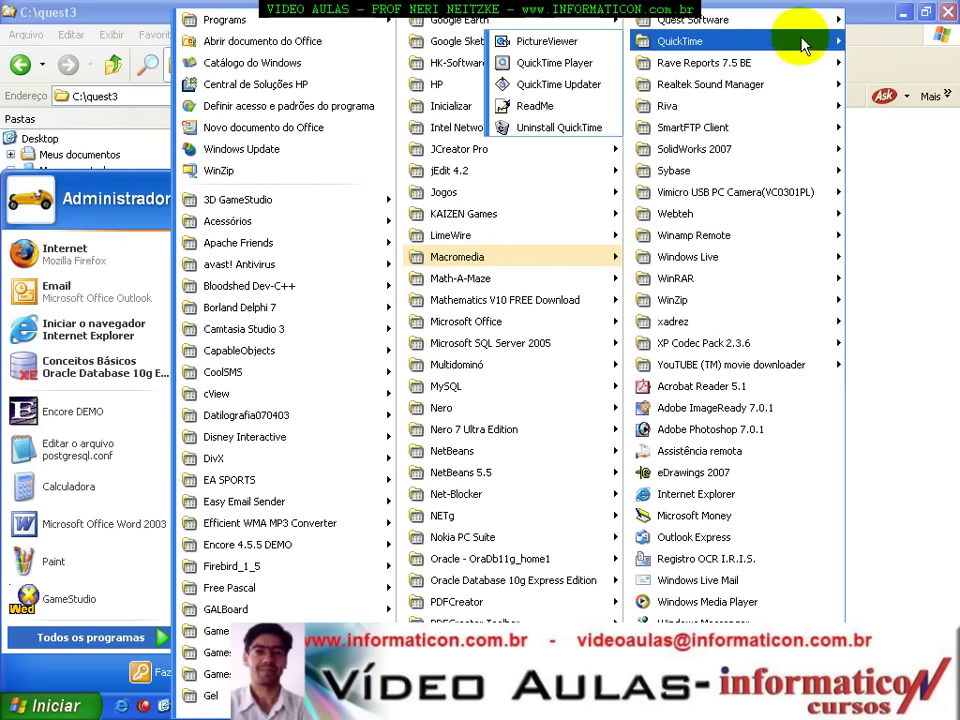
pyautogui.moveTo(732, 22)
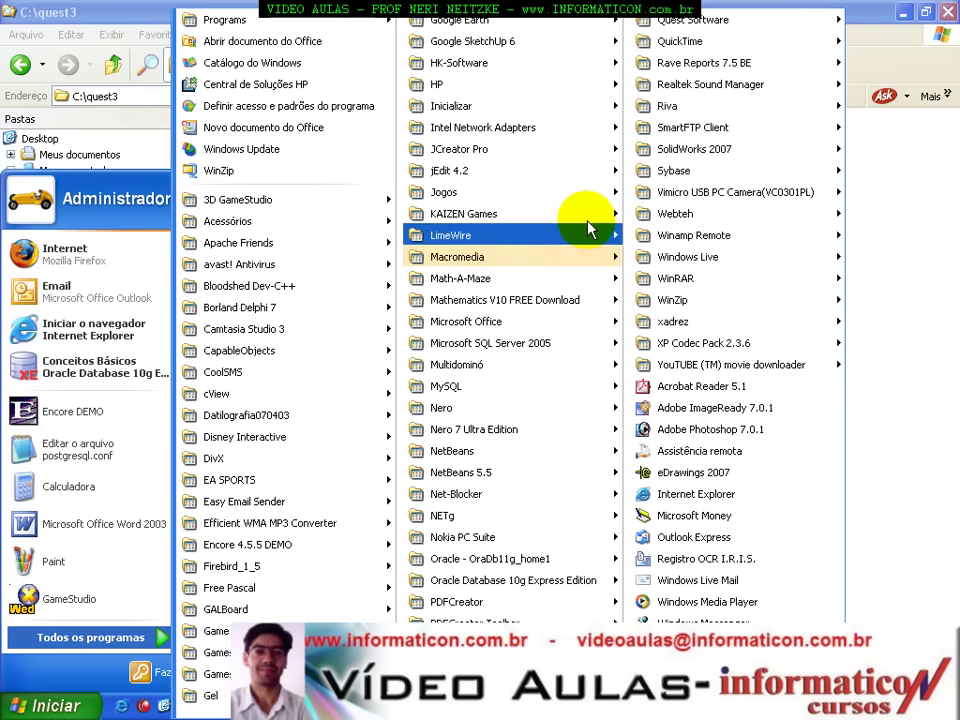
pyautogui.moveTo(450, 560)
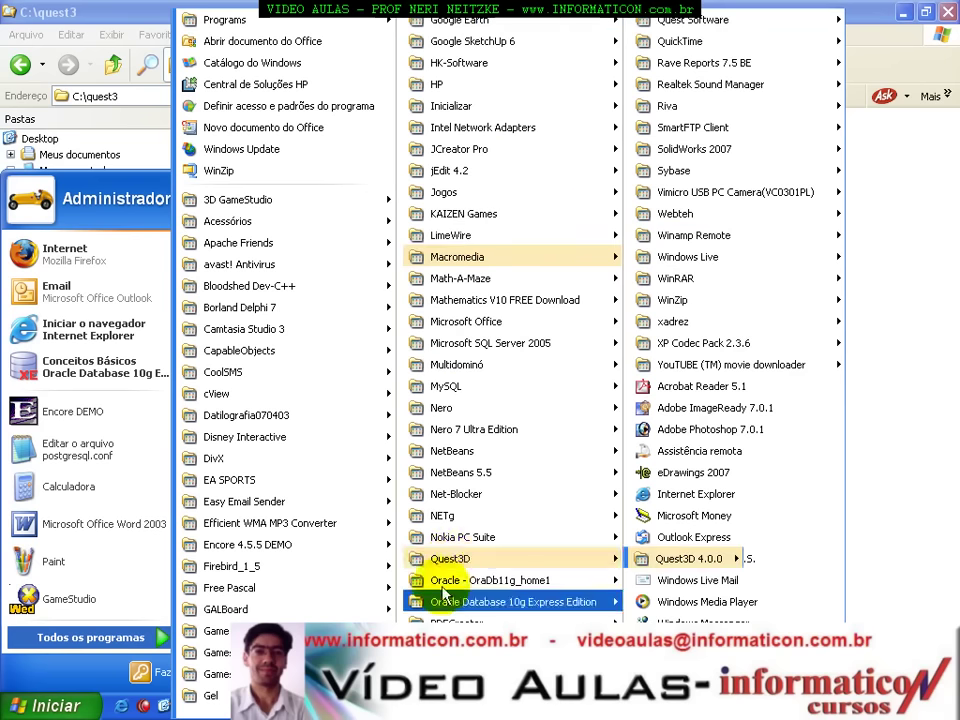
pyautogui.moveTo(689, 563)
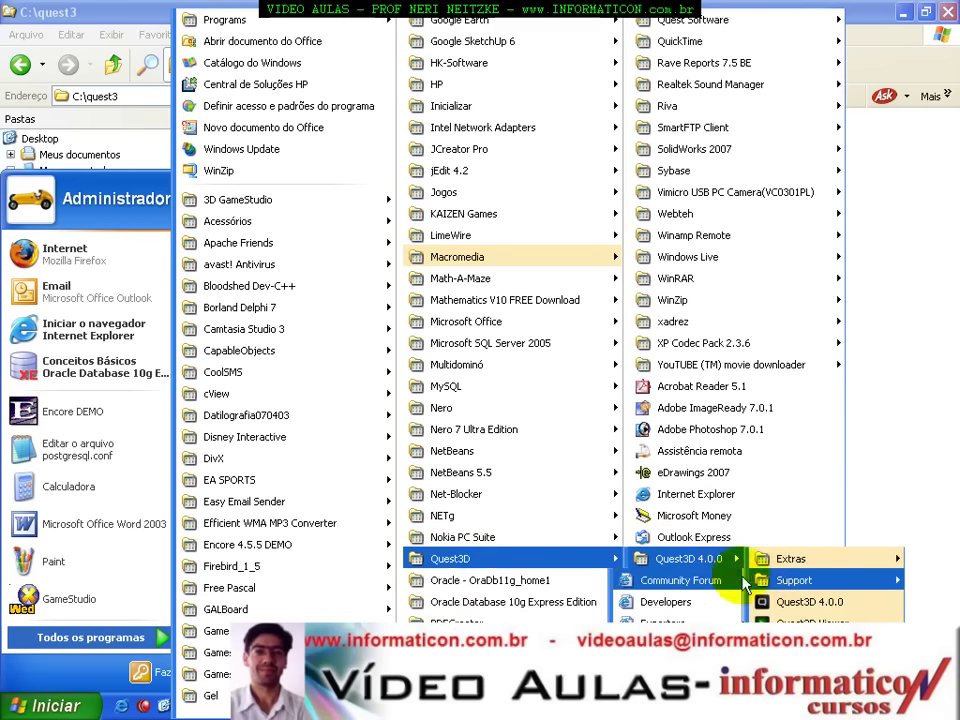
pyautogui.click(781, 602)
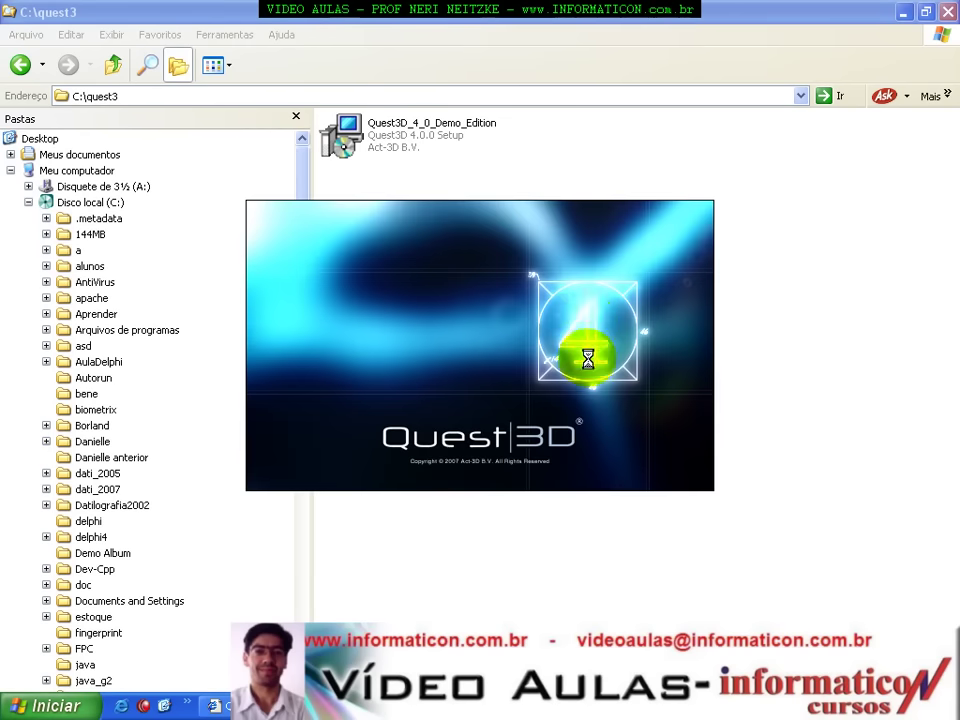